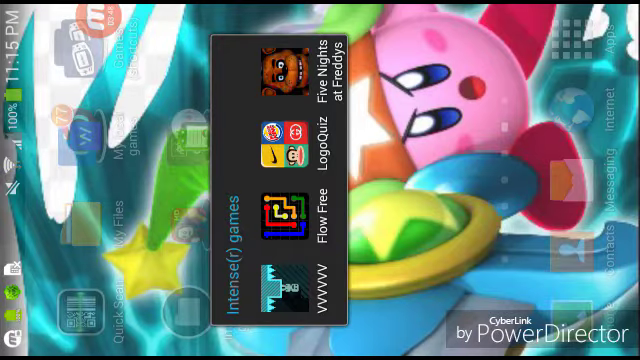
{"action": "left_click", "coordinate": [98, 18]}
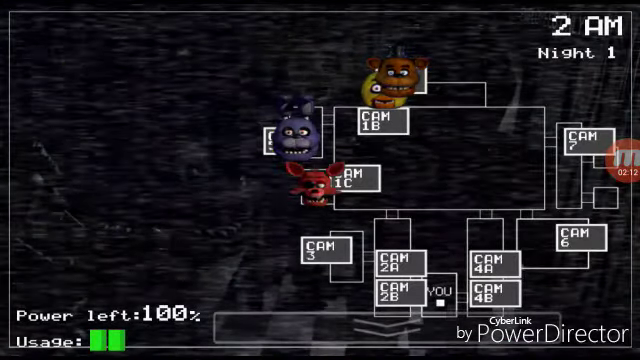
Check Bonnie on backstage CAM 5 and Foxy on Pirate Cove CAM 1C, then lower the monitor.
{"action": "left_click", "coordinate": [276, 140]}
{"action": "left_click", "coordinate": [355, 180]}
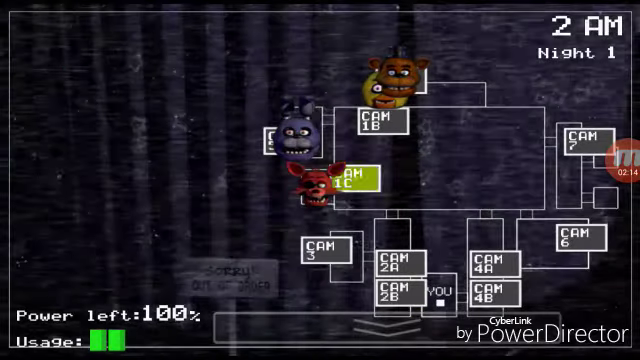
{"action": "left_click", "coordinate": [385, 325]}
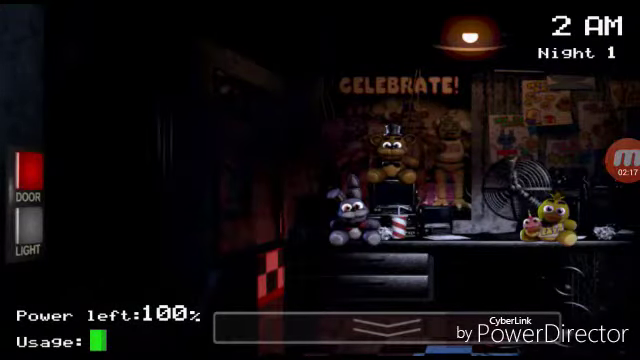
Toggle the monitor up and down to save power, ending on the camera map.
{"action": "left_click", "coordinate": [385, 327]}
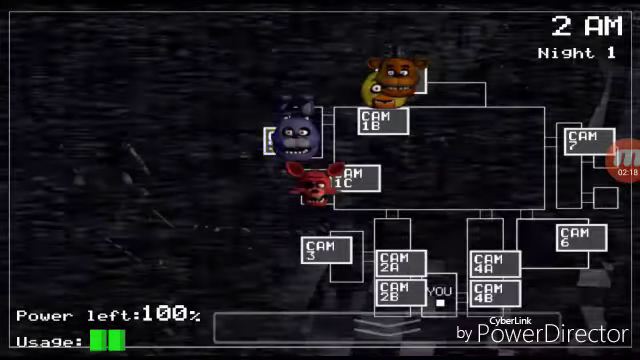
{"action": "left_click", "coordinate": [385, 327]}
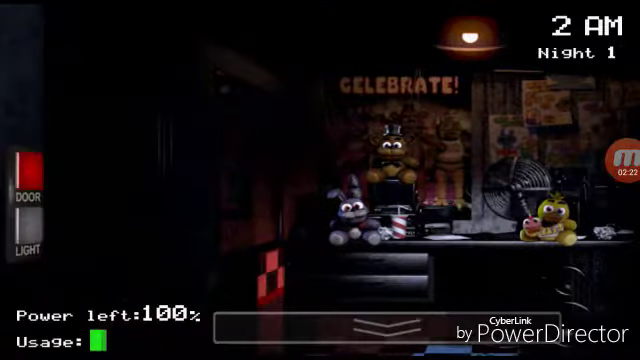
{"action": "left_click", "coordinate": [385, 327]}
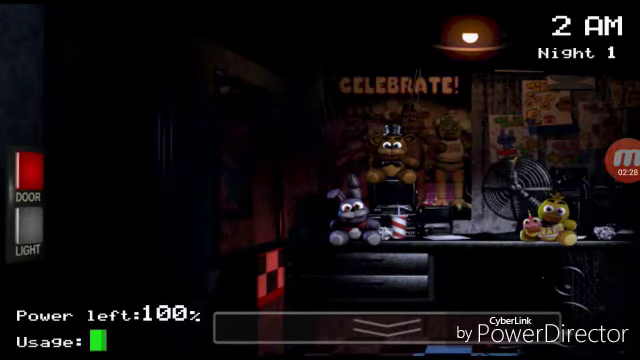
{"action": "left_click", "coordinate": [385, 327]}
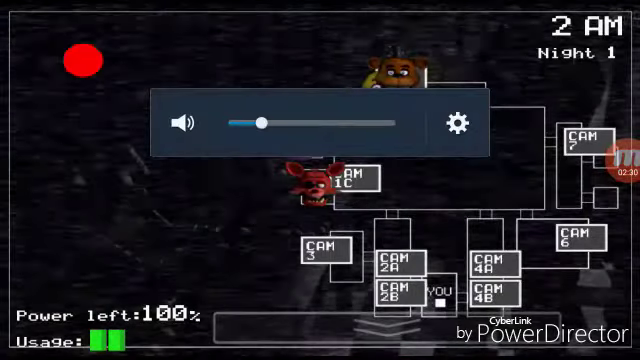